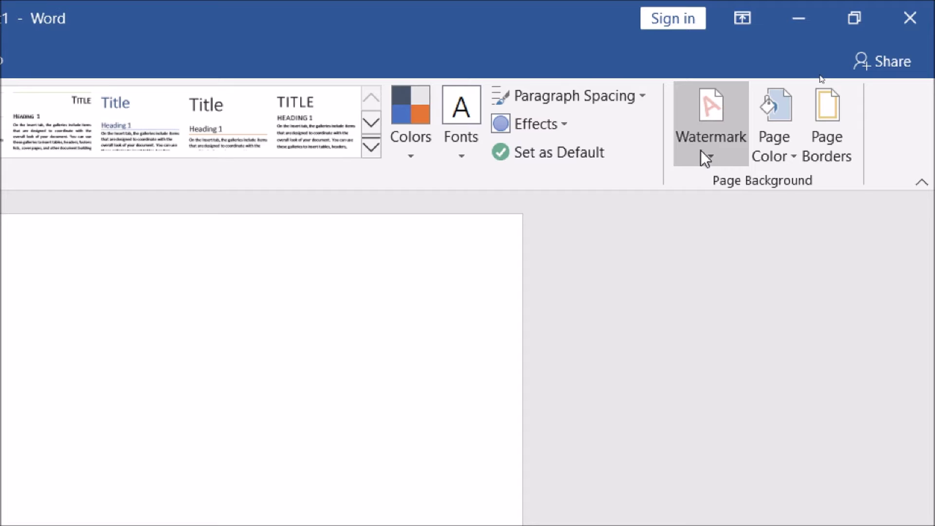
- Switch the custom watermark to Picture watermark and bring up the picture sources
left_click(712, 163)
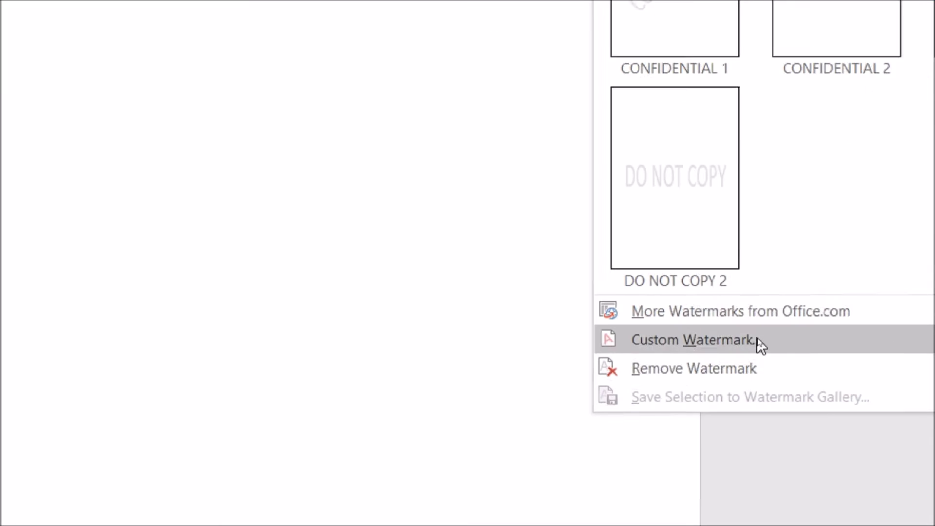
left_click(759, 341)
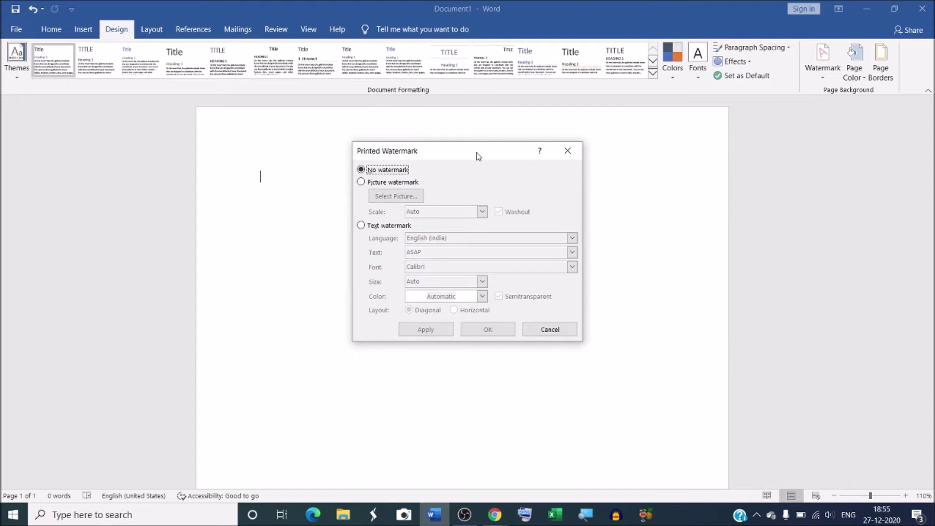
left_click_drag(476, 153, 482, 173)
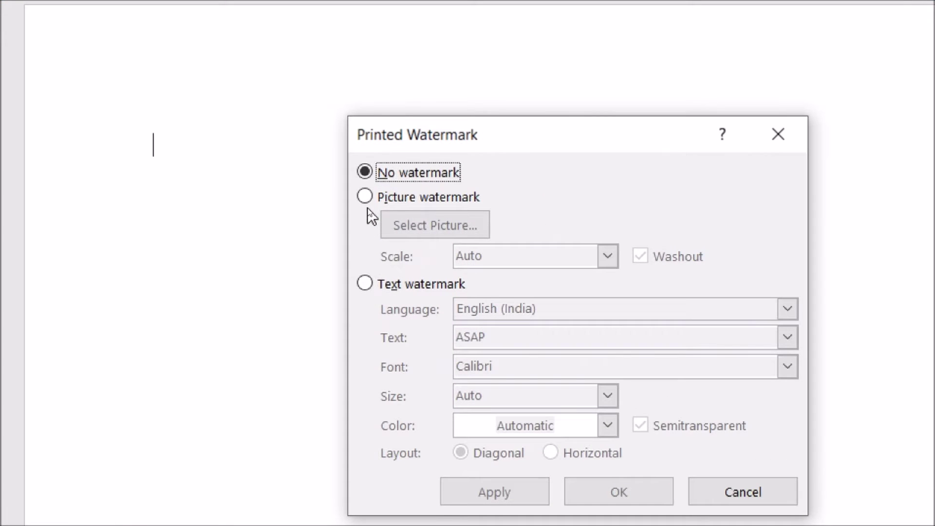
left_click(366, 202)
left_click(457, 230)
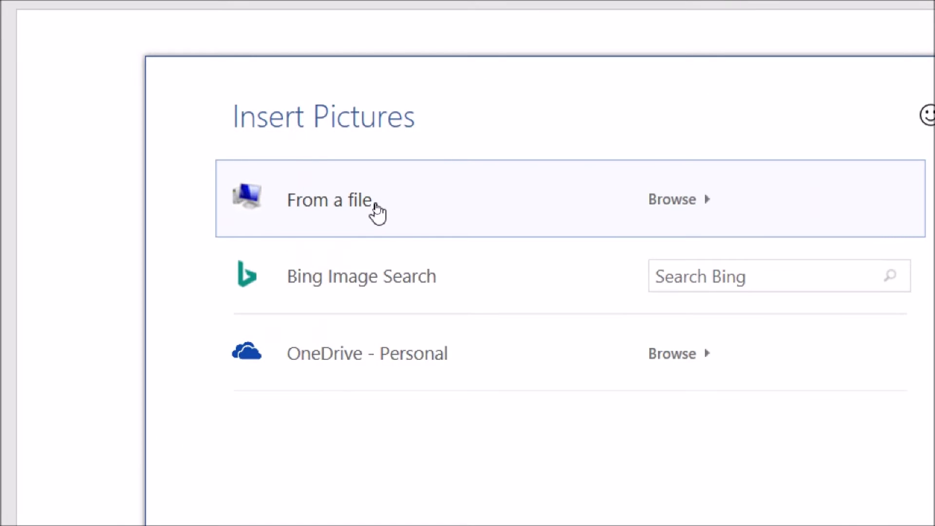
- Apply Smile from the Desktop as a faded picture watermark on the page
left_click(378, 212)
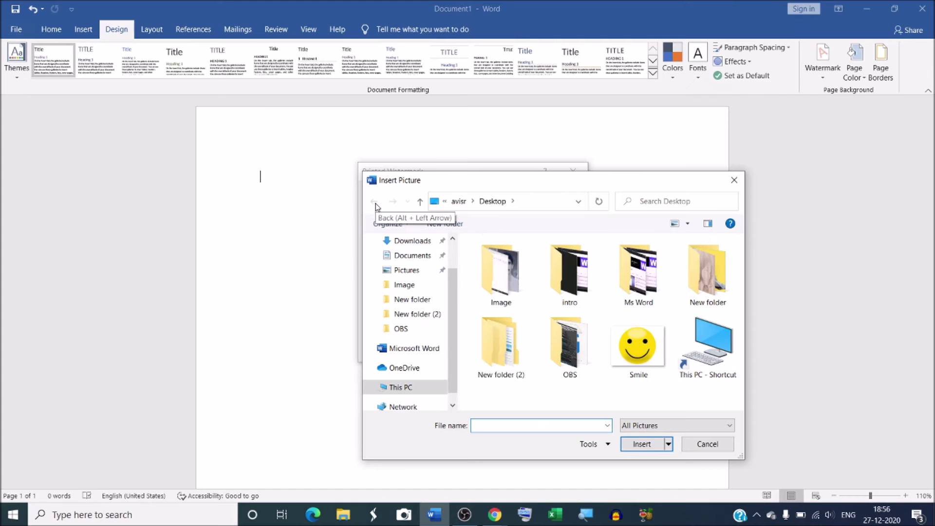
scroll(454, 305, "up", 2)
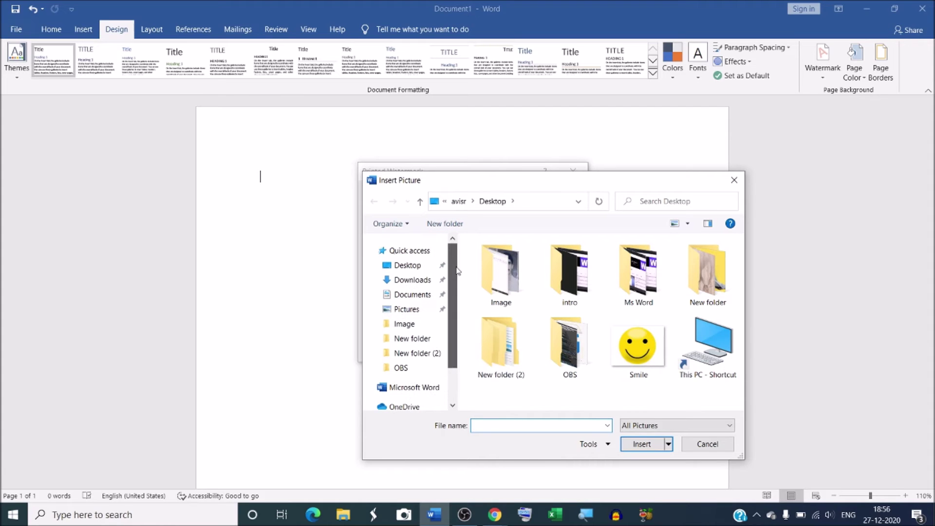
left_click(423, 270)
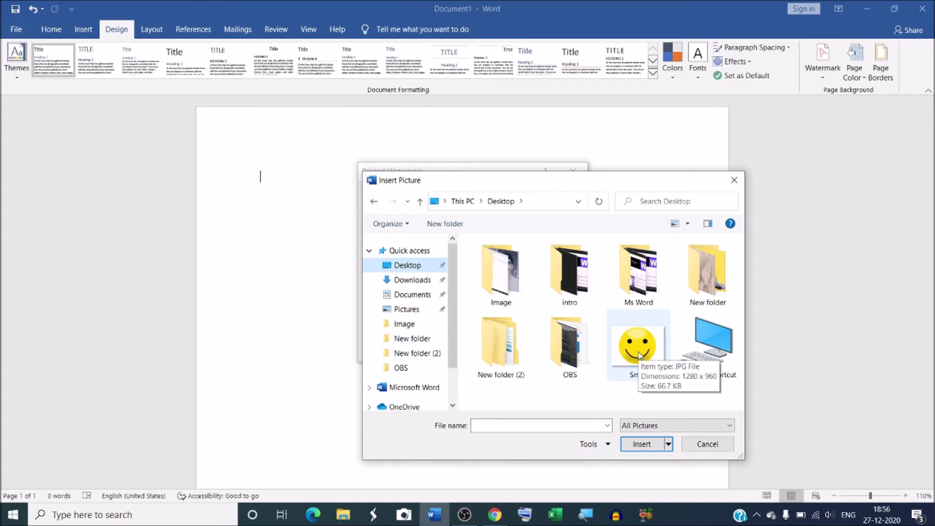
left_click(634, 354)
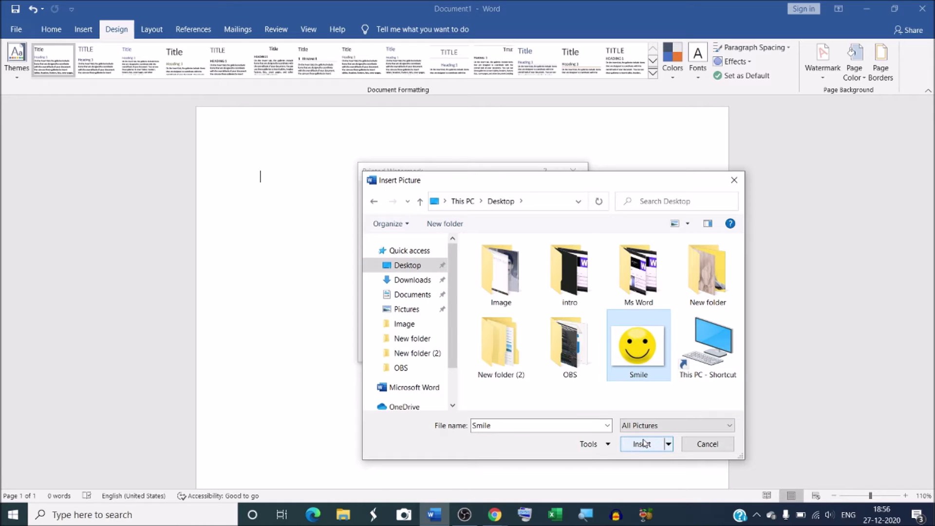
left_click(645, 444)
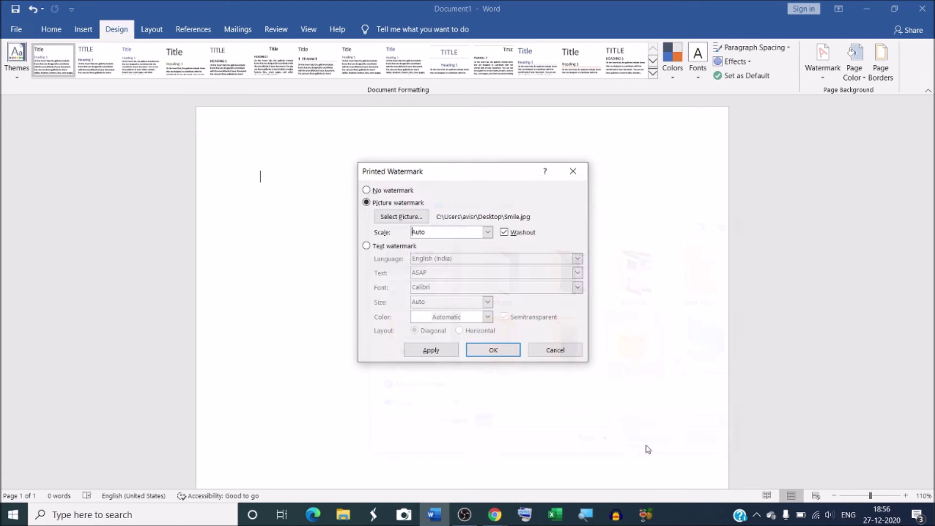
left_click(489, 356)
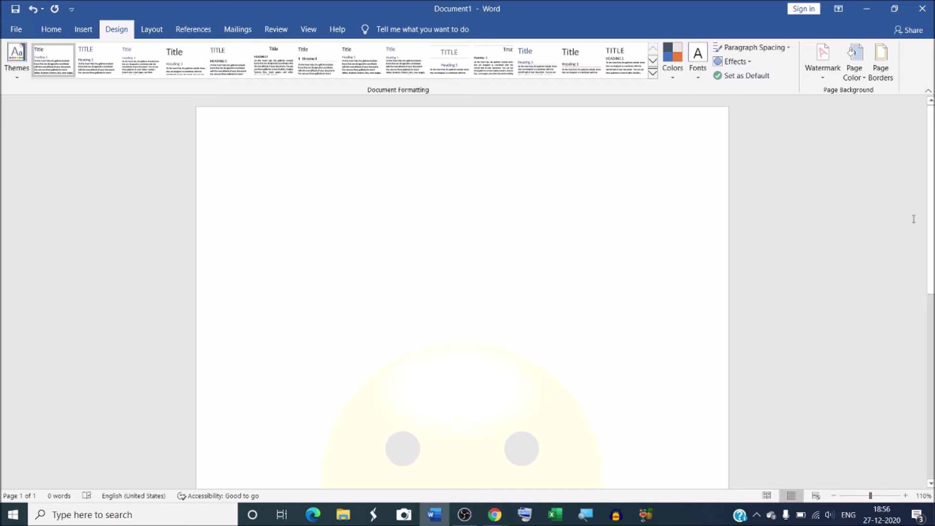
scroll(463, 292, "down", 5)
scroll(463, 292, "up", 4)
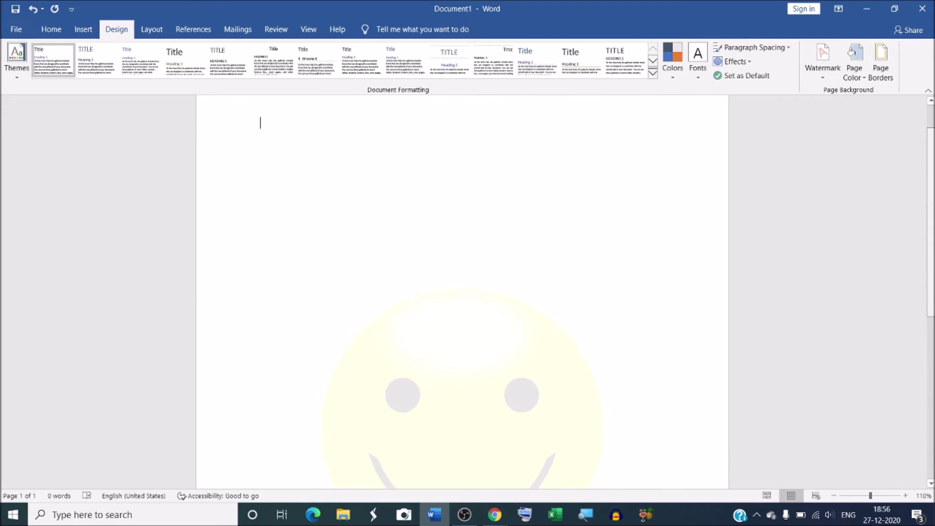
scroll(463, 292, "up", 1)
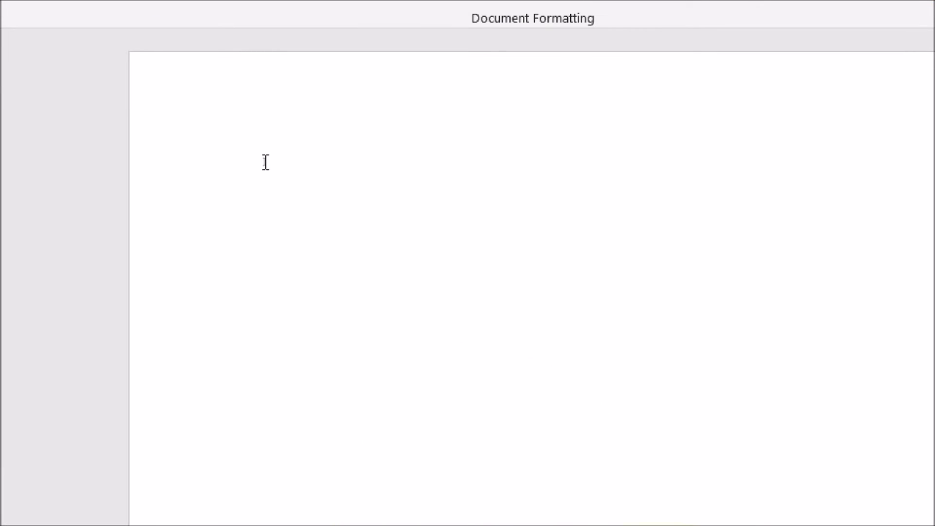
double_click(265, 162)
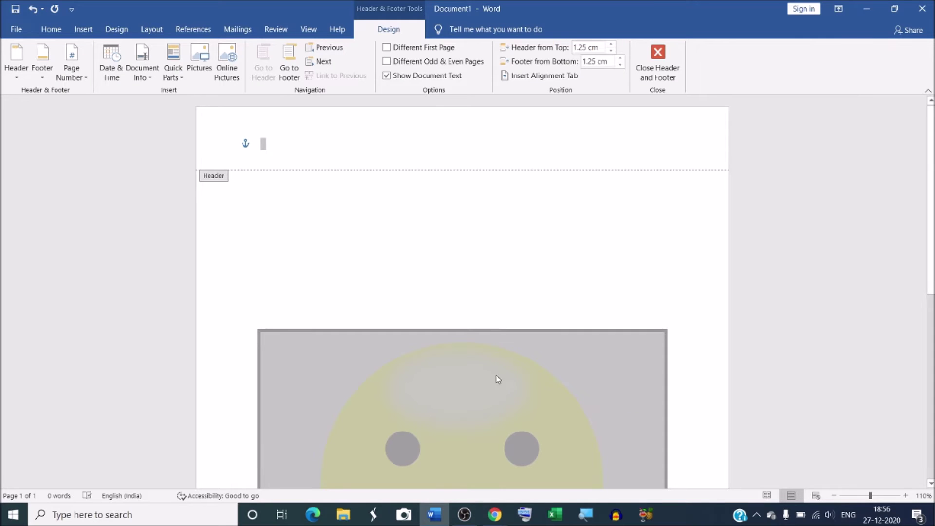
- Shrink the smiley watermark picture to a small size
left_click(495, 381)
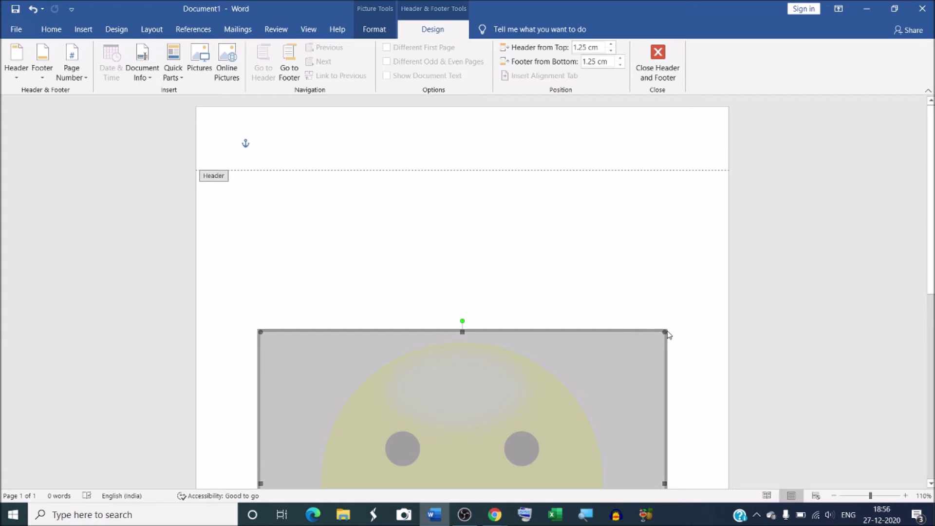
scroll(718, 259, "down", 5)
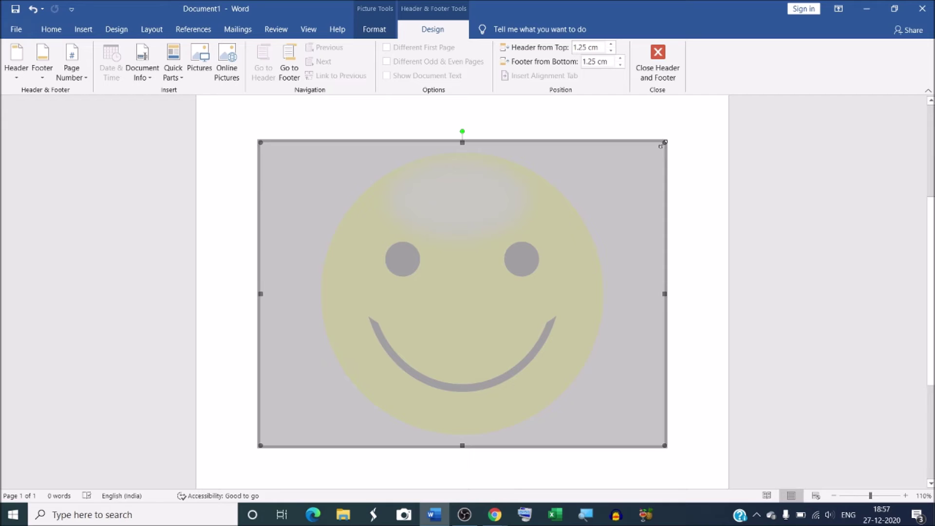
left_click_drag(663, 143, 368, 374)
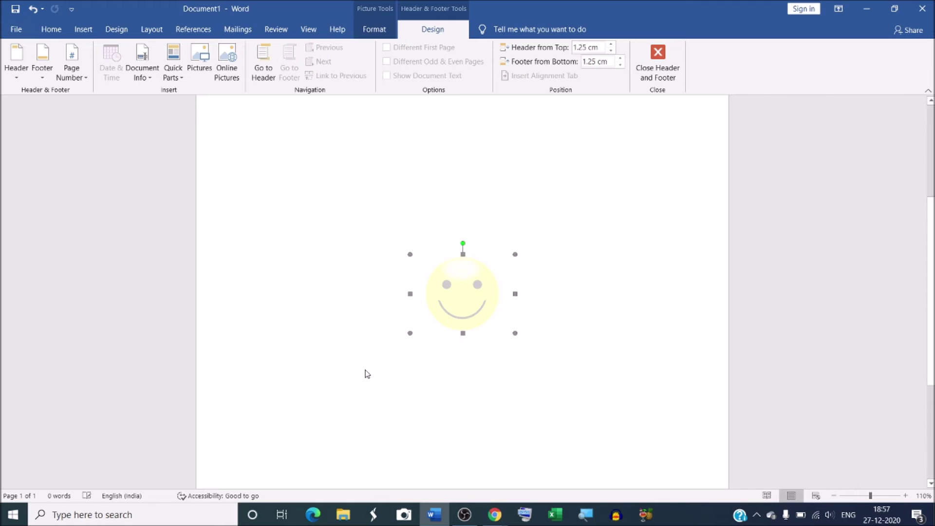
- Move the smiley to the top-left corner of the page, just below the header
scroll(931, 292, "up", 2)
scroll(931, 293, "up", 3)
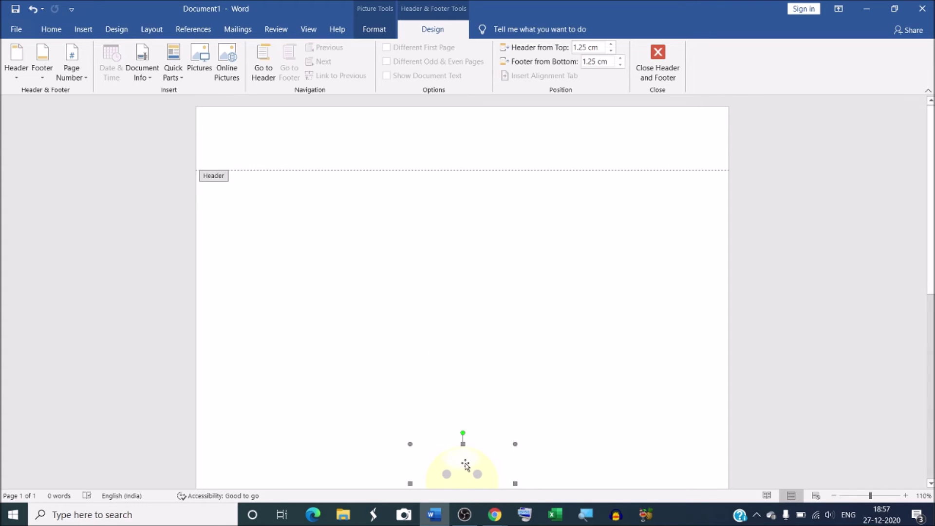
left_click_drag(465, 465, 262, 188)
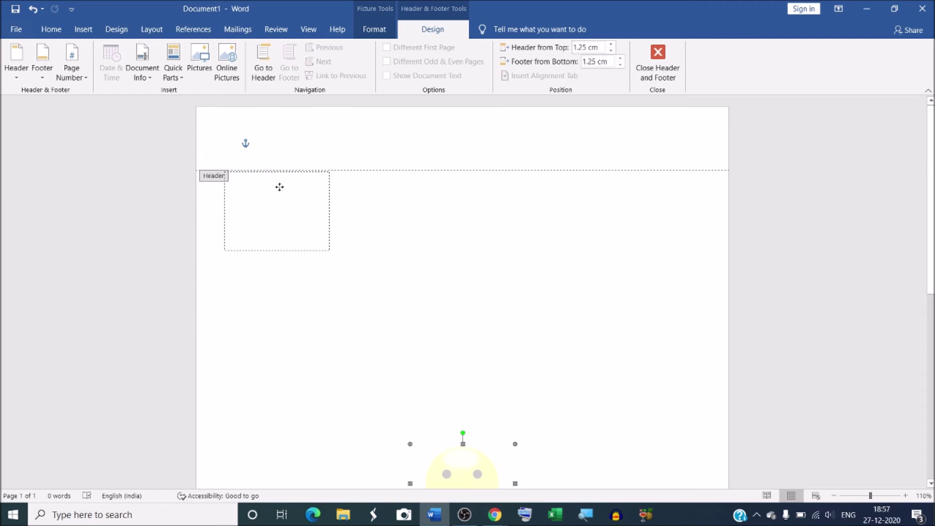
left_click_drag(262, 188, 263, 209)
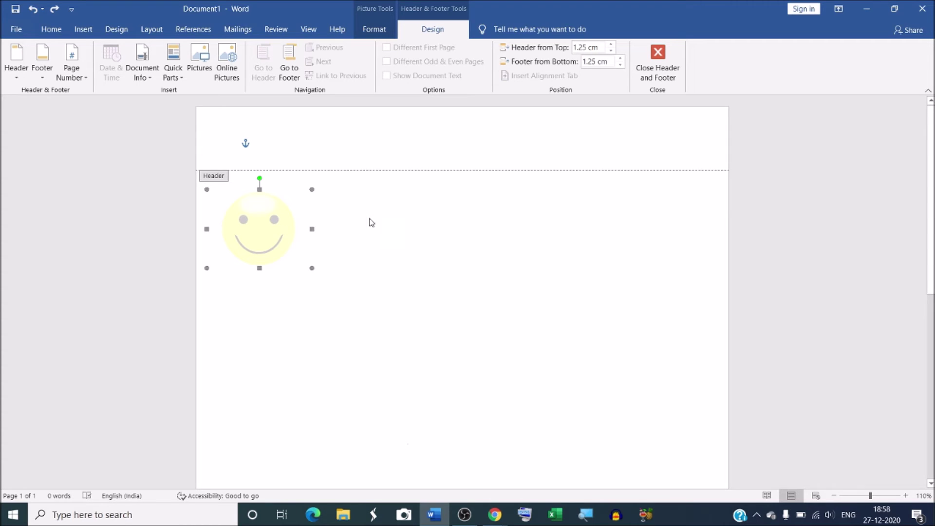
- Make three copies of the smiley in a row across the top of the page
mouse_move(307, 226)
left_mouse_down()
mouse_move(432, 233)
mouse_move(424, 220)
left_mouse_up()
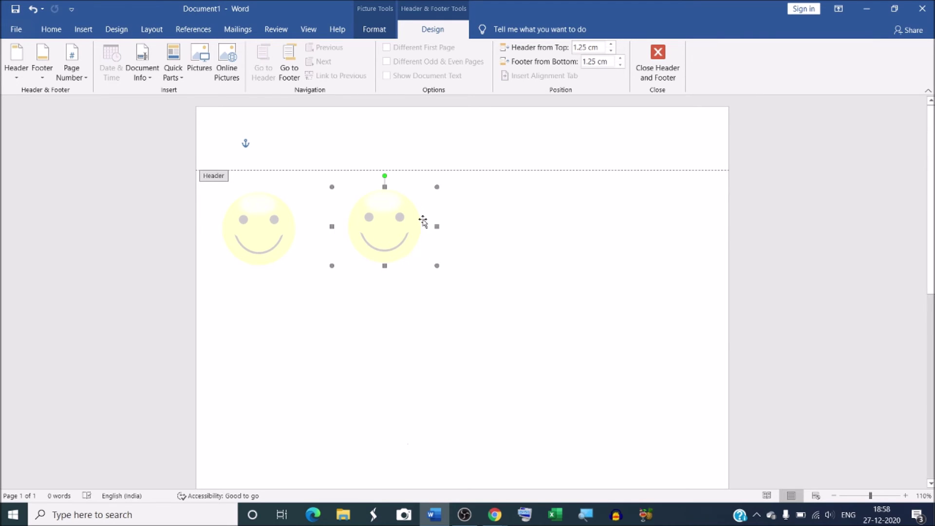
mouse_move(404, 221)
left_mouse_down()
mouse_move(540, 226)
mouse_move(536, 219)
left_mouse_up()
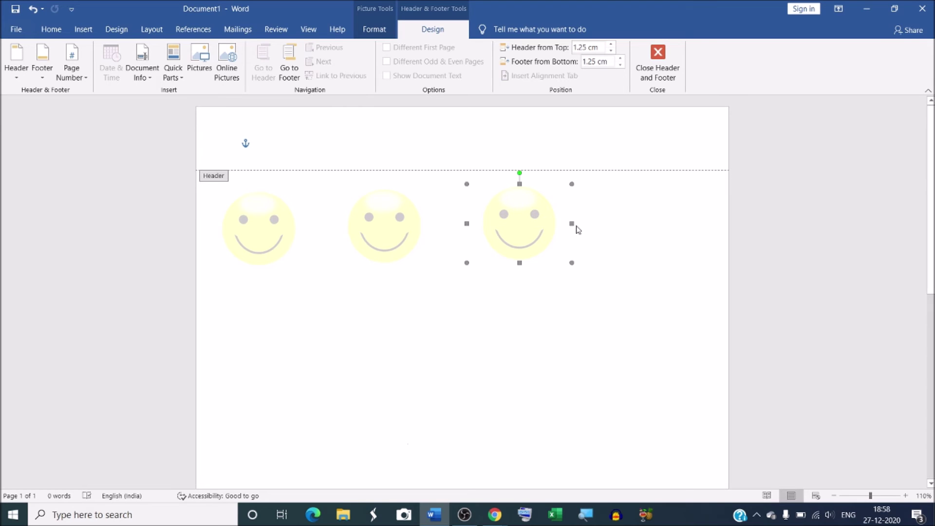
mouse_move(564, 230)
left_mouse_down()
mouse_move(650, 247)
mouse_move(727, 238)
mouse_move(694, 236)
left_mouse_up()
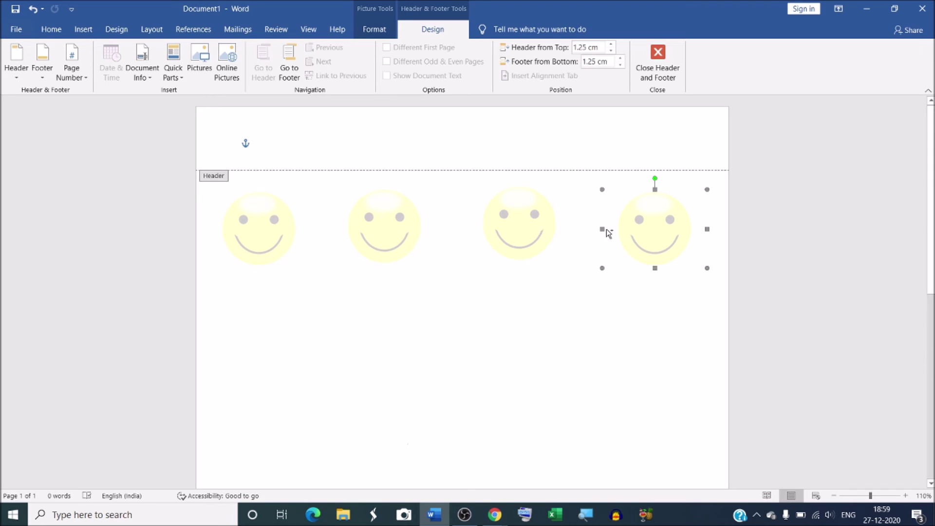
- Select all four smileys together
left_click(539, 242, "ctrl")
left_click(398, 217, "ctrl")
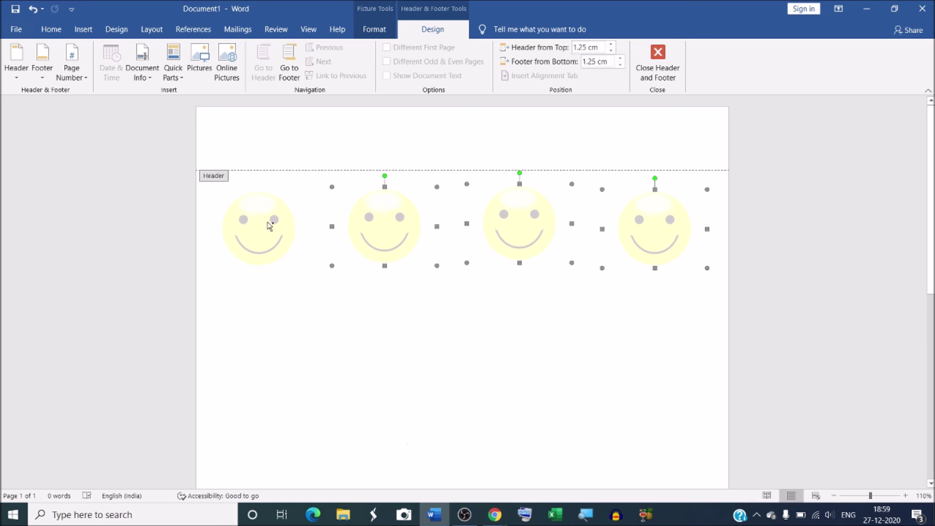
left_click(257, 232, "ctrl")
right_click(402, 224)
mouse_move(415, 291)
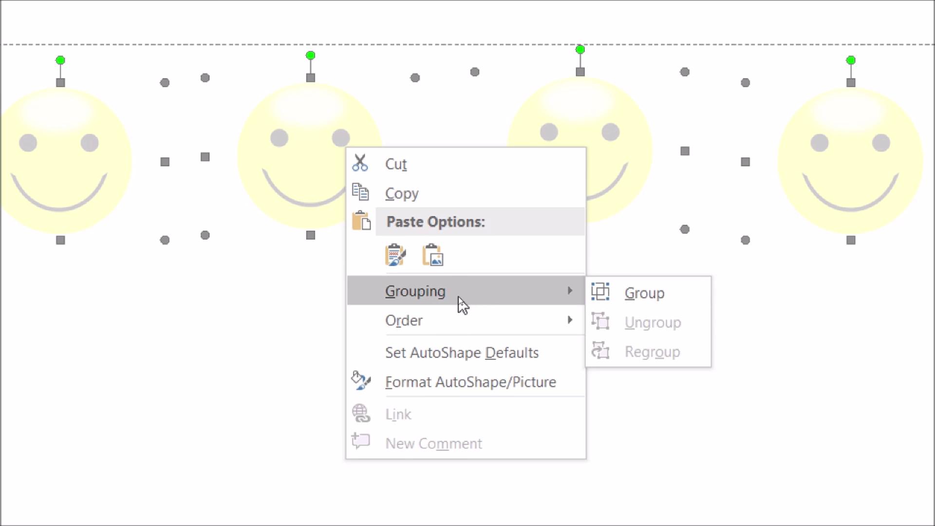
- Group the four selected smileys into a single object
left_click(652, 301)
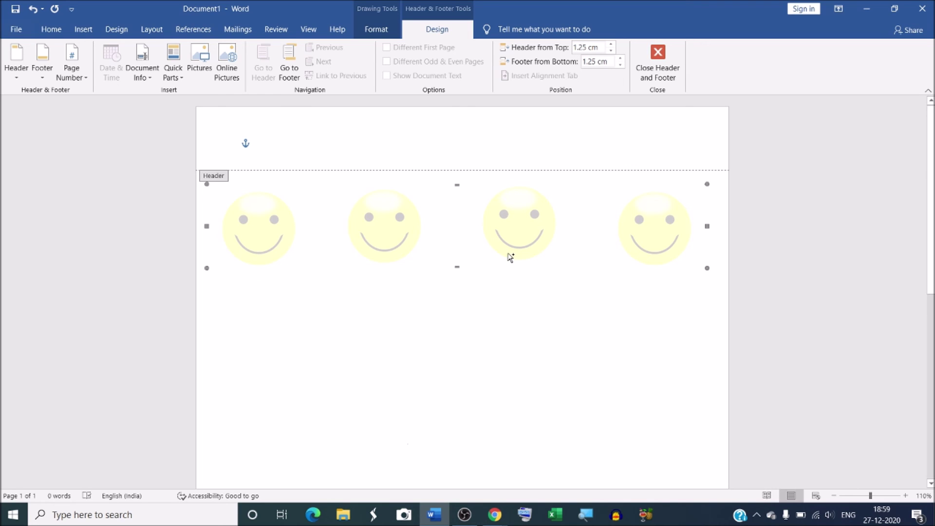
- Copy the grouped smiley row downward twice to make three rows of four
left_click_drag(502, 257, 504, 337)
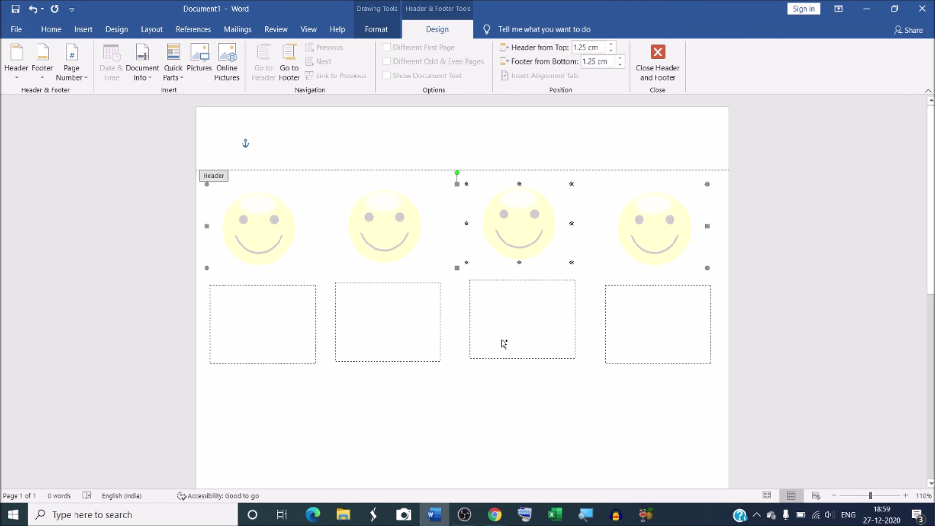
left_click_drag(504, 337, 502, 341)
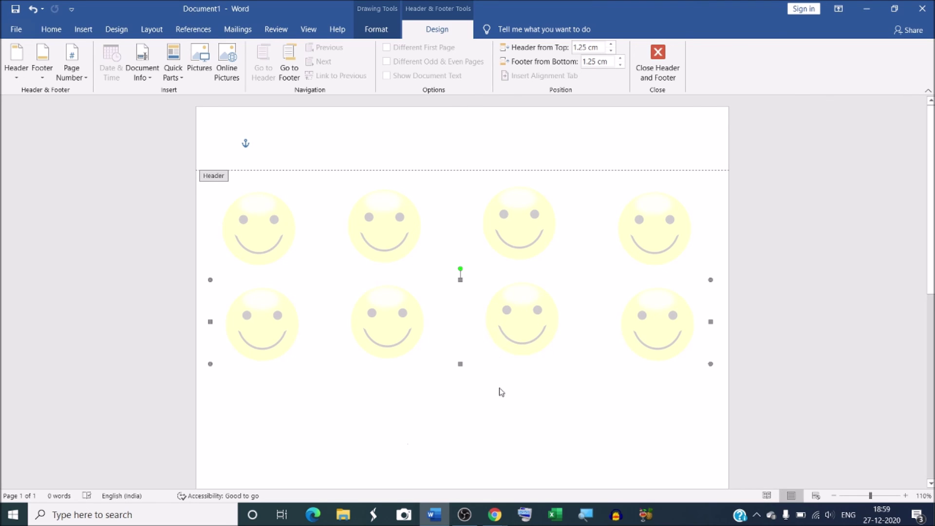
left_click_drag(501, 350, 502, 442)
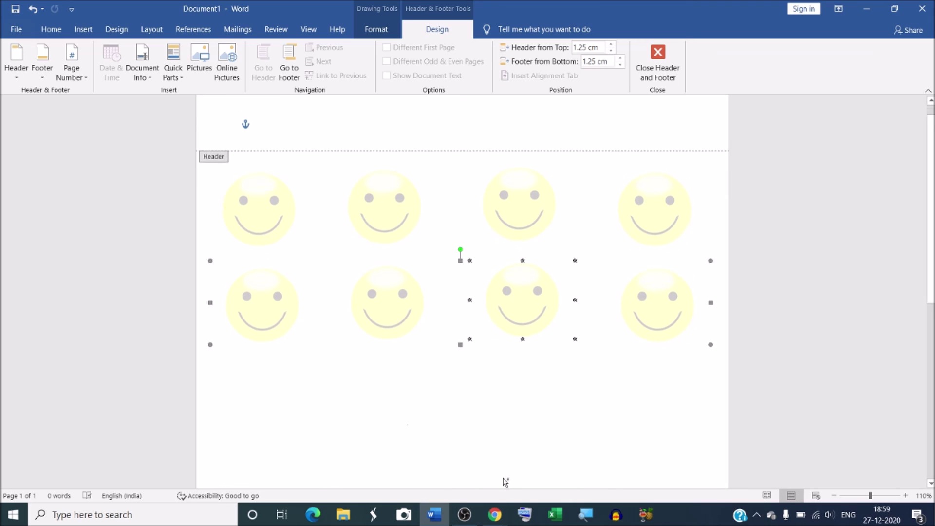
left_click_drag(501, 442, 499, 431)
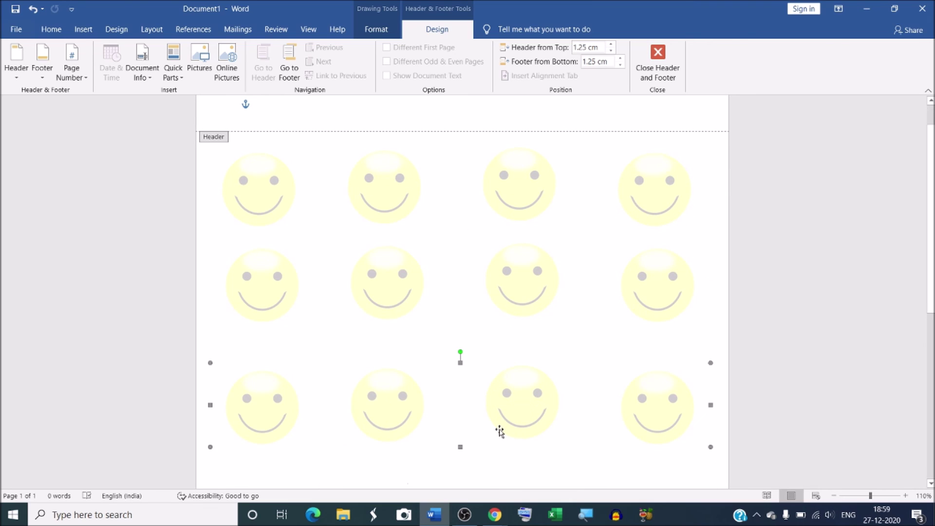